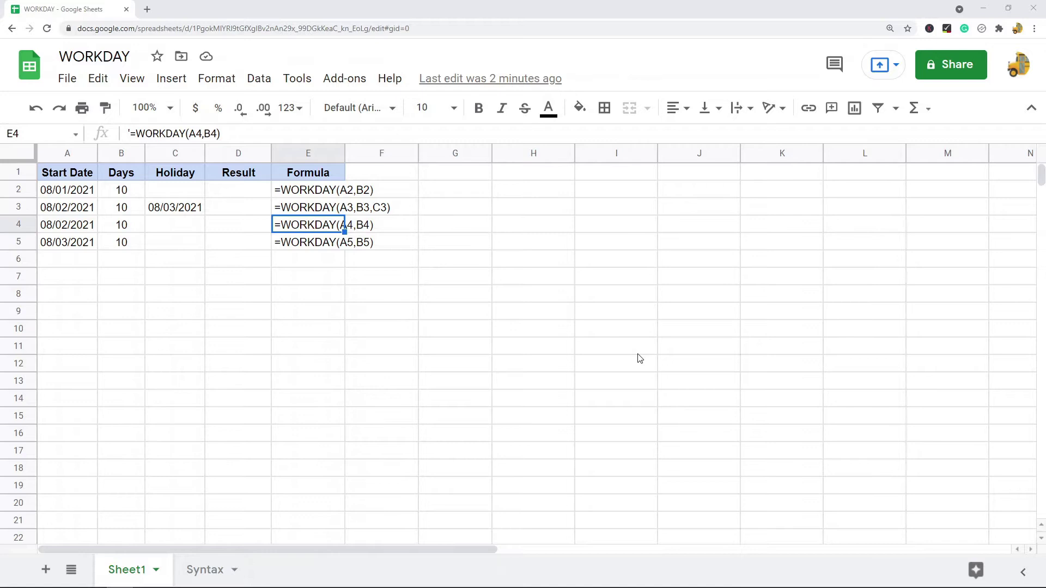
Review the WORKDAY syntax and its start_date, num_days and holidays arguments on the Syntax sheet
left_click(204, 569)
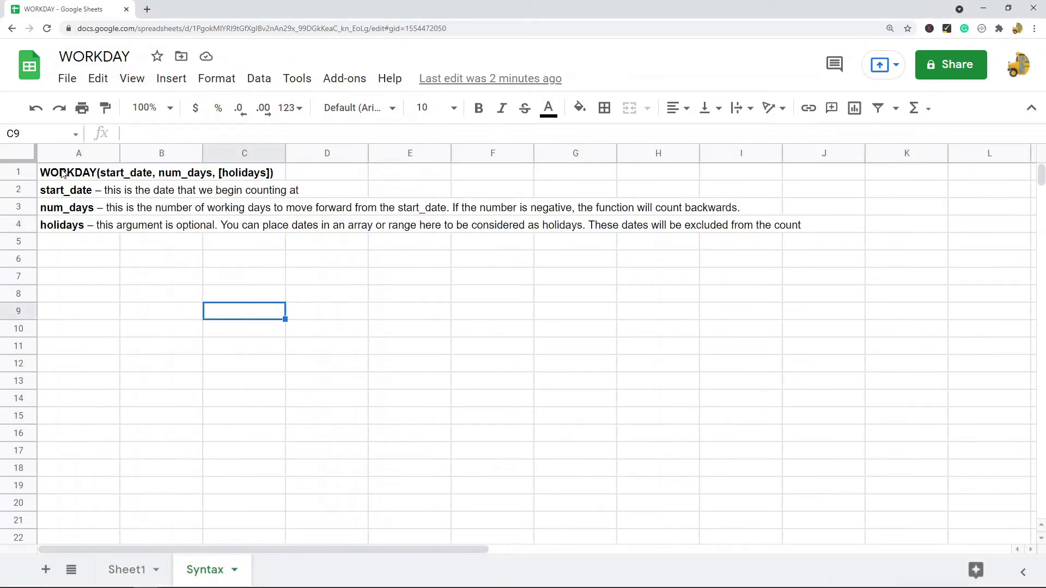
left_click(63, 174)
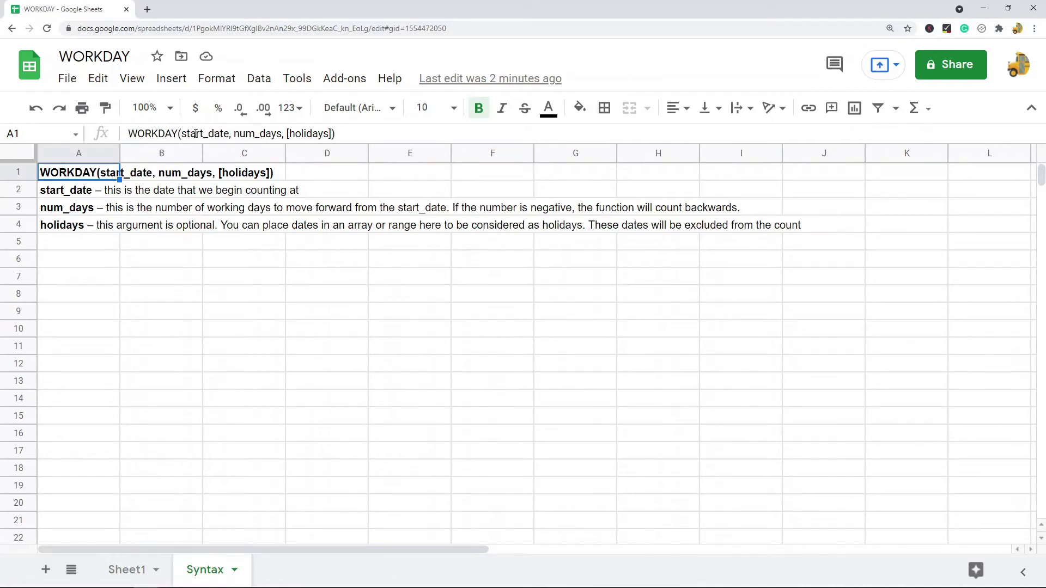
left_click(90, 196)
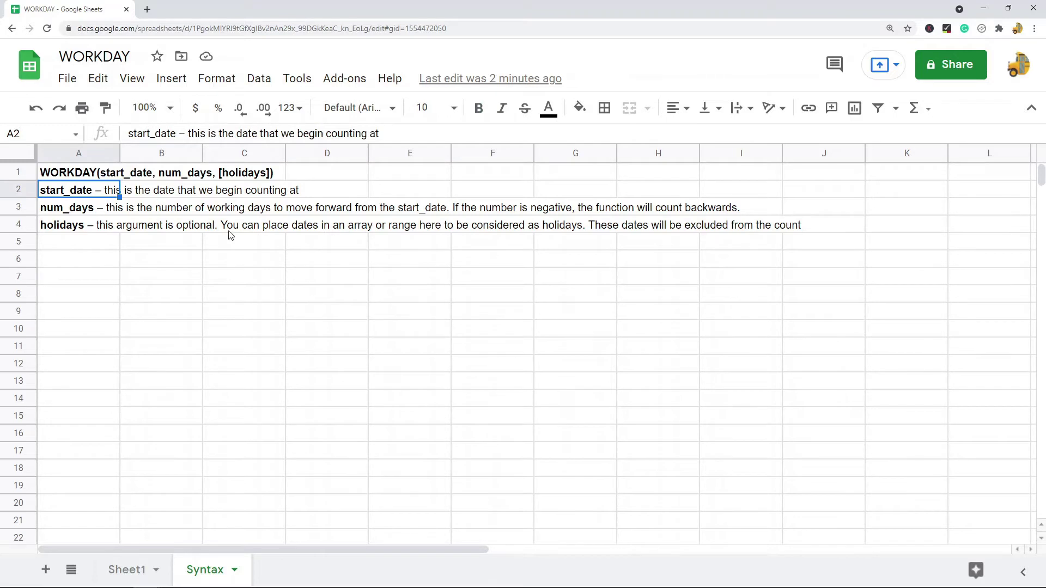
left_click(84, 213)
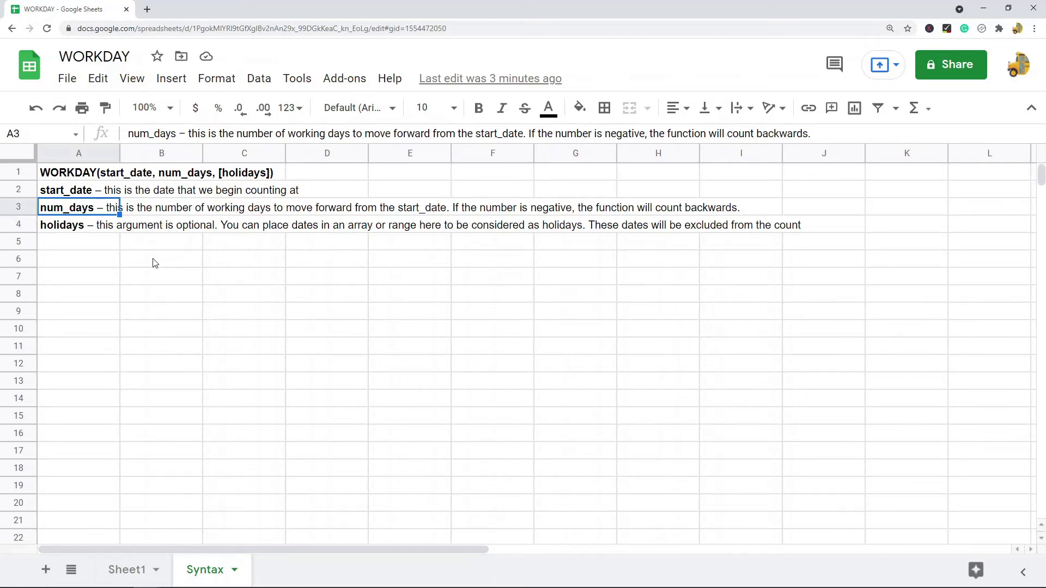
left_click(90, 229)
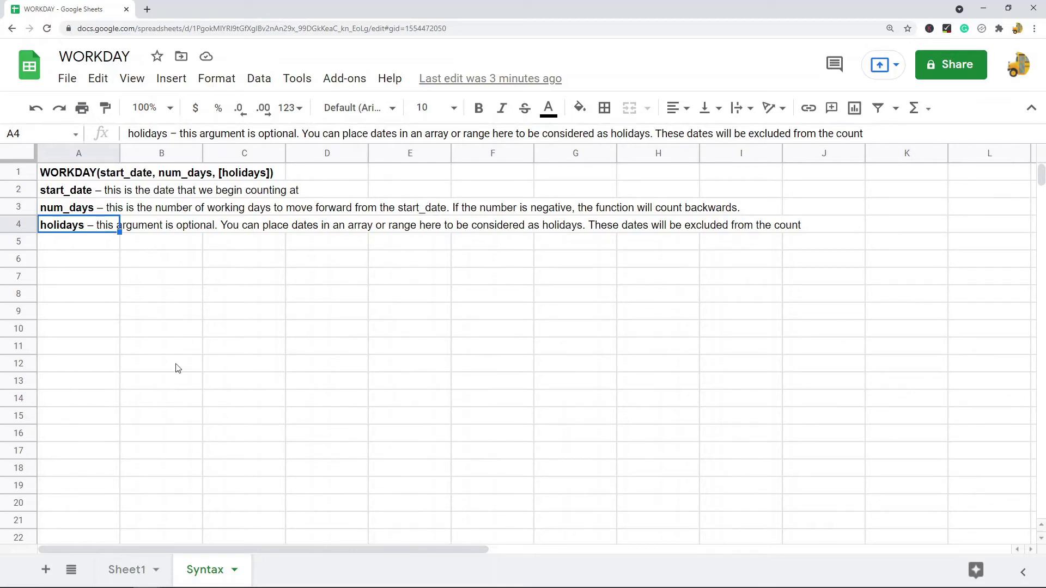
Back on Sheet1, enter =WORKDAY(A2,B2) in D2, returning 8/13/2021
left_click(115, 572)
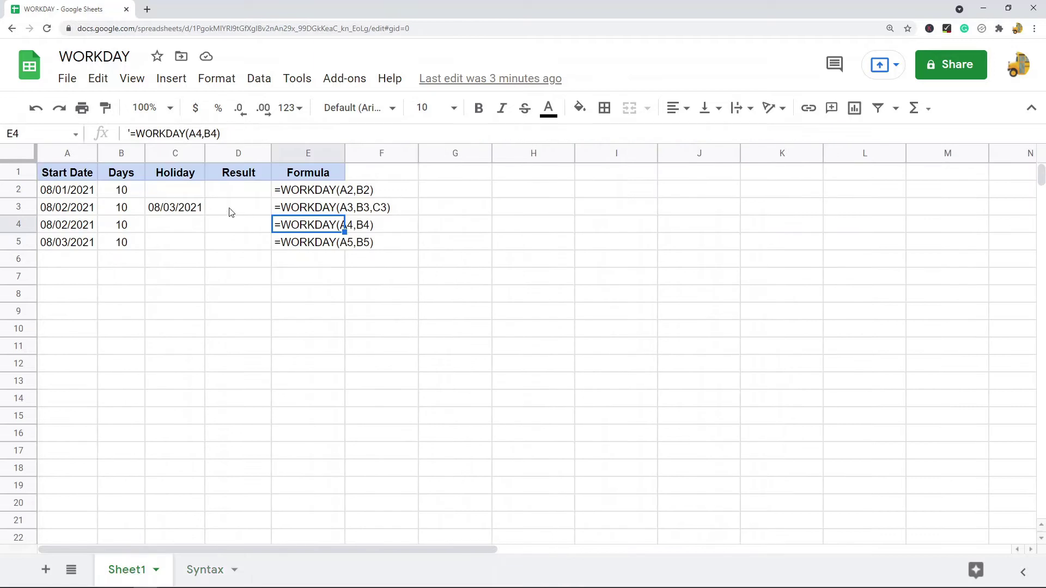
double_click(235, 190)
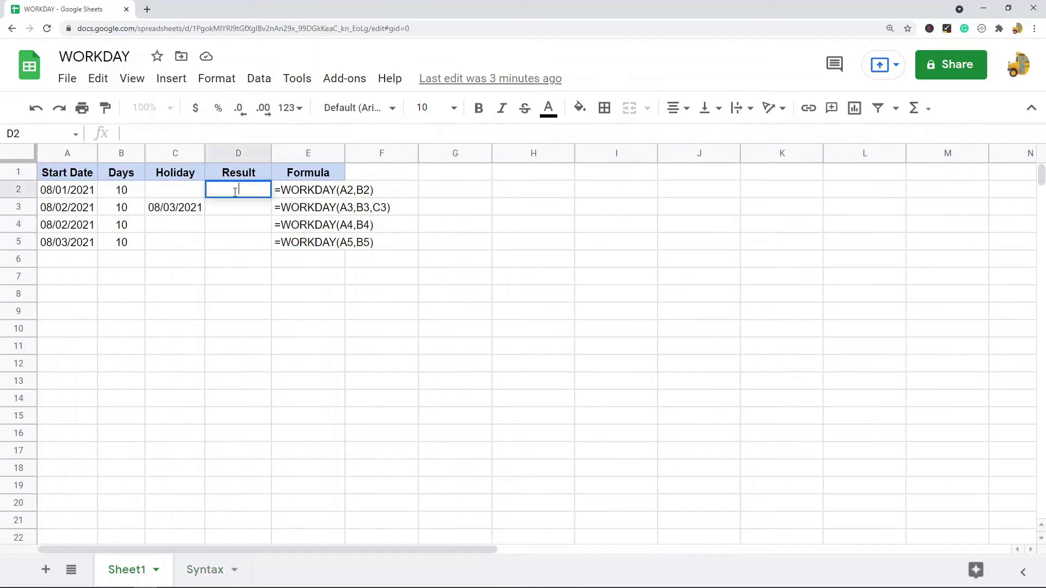
type("=workday(")
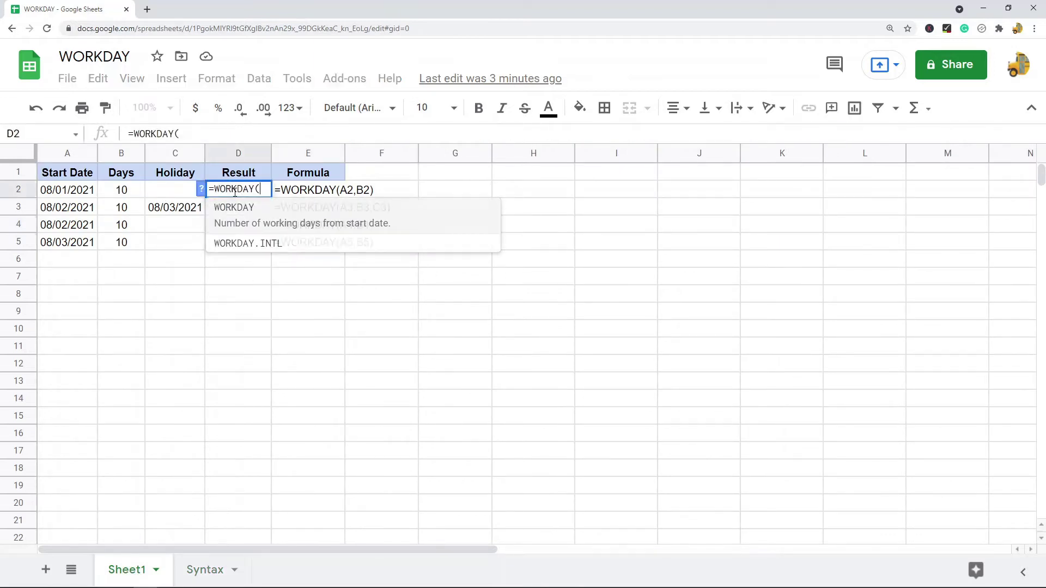
left_click(76, 190)
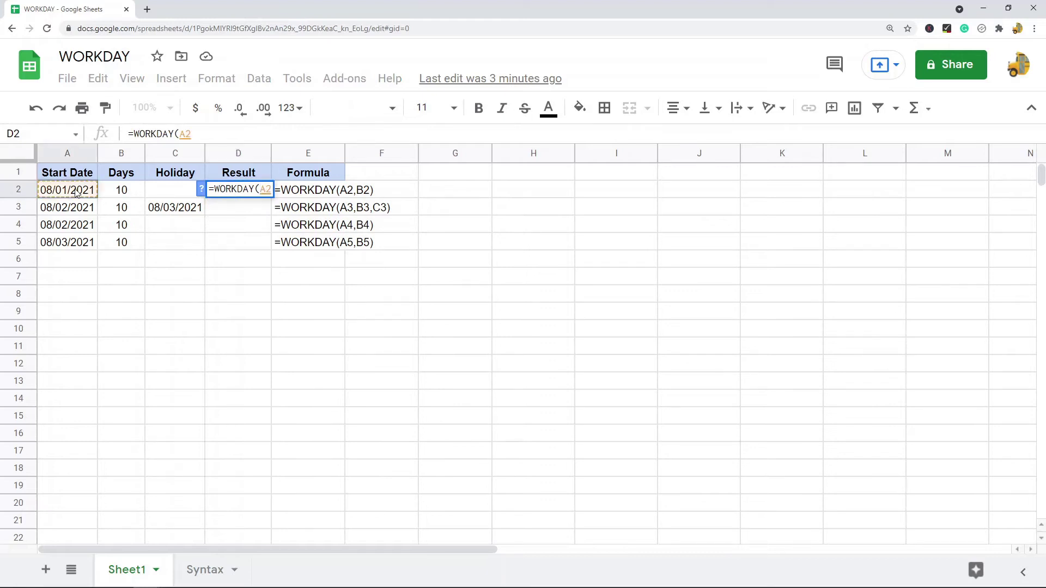
type(",")
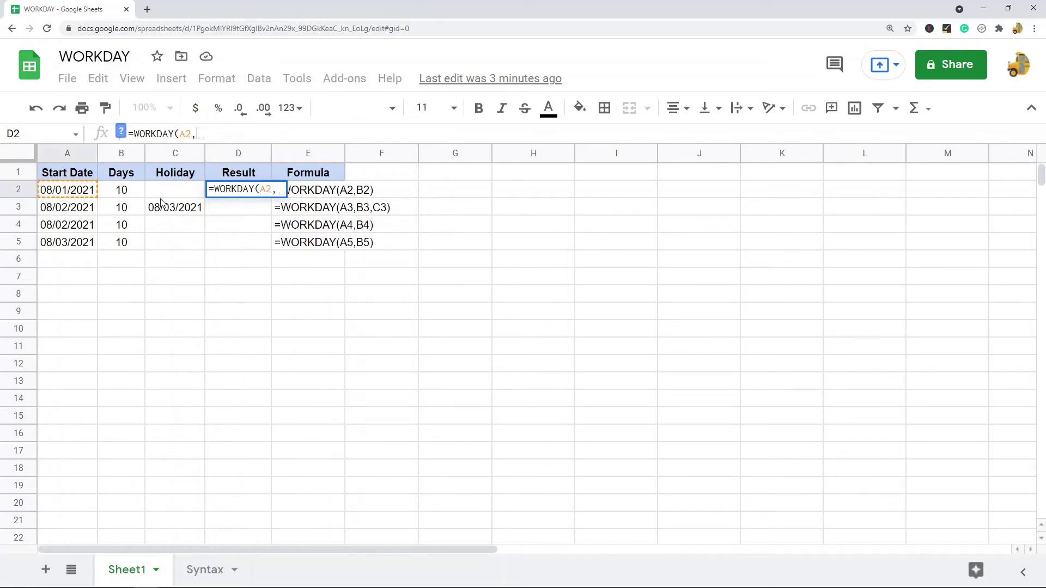
left_click(124, 198)
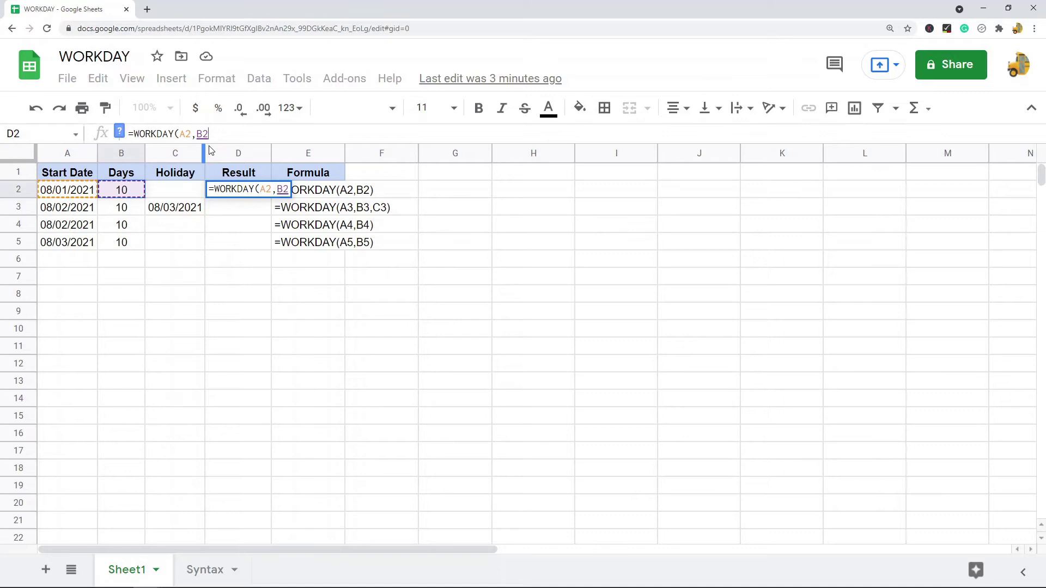
type(")")
key("Return")
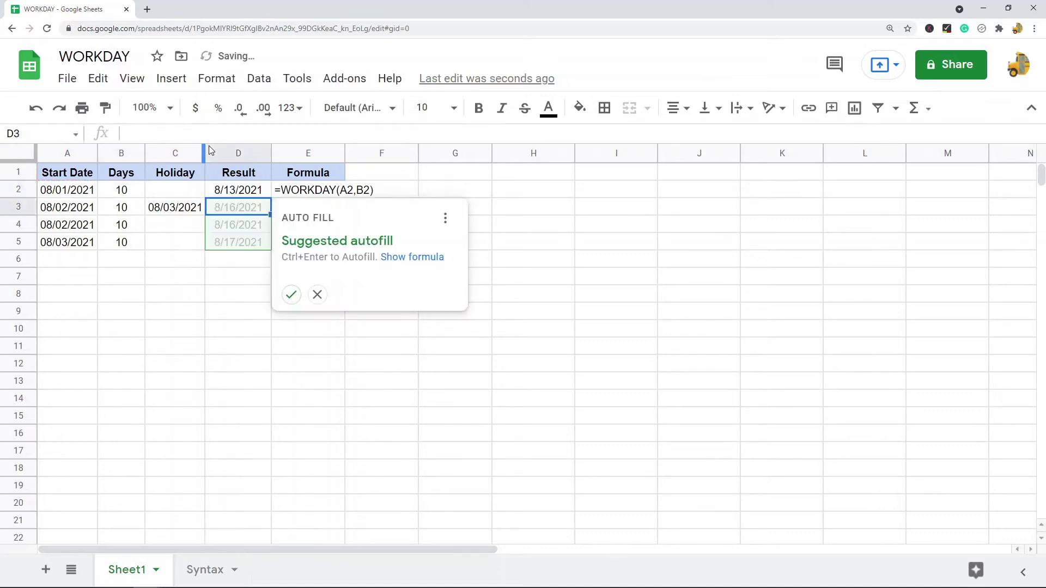
Copy the D2 formula into D3:D5, giving 8/16, 8/16 and 8/17/2021
left_click(236, 196)
key("ctrl+c")
left_click_drag(235, 207, 240, 245)
key("ctrl+v")
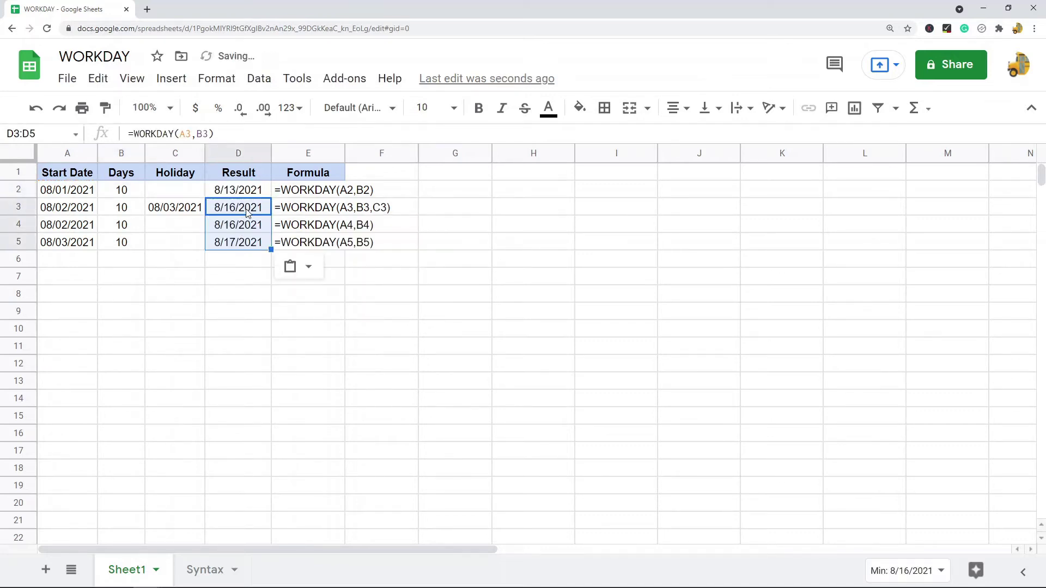
Change D3 to =WORKDAY(A3,B3,C3) to skip the 08/03/2021 holiday, returning 8/17/2021
left_click(247, 213)
left_click(210, 133)
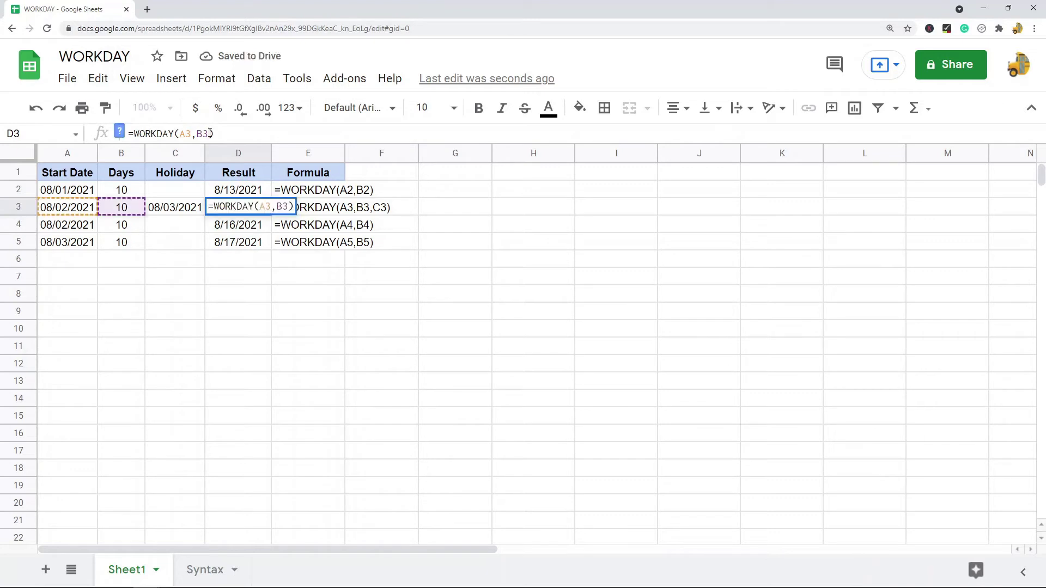
type(",")
left_click(180, 211)
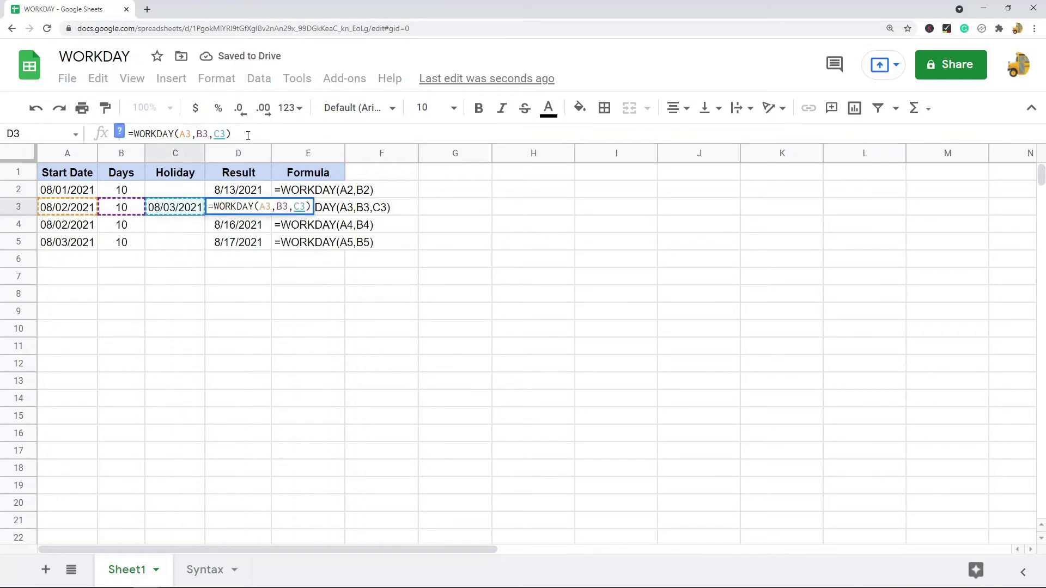
key("Return")
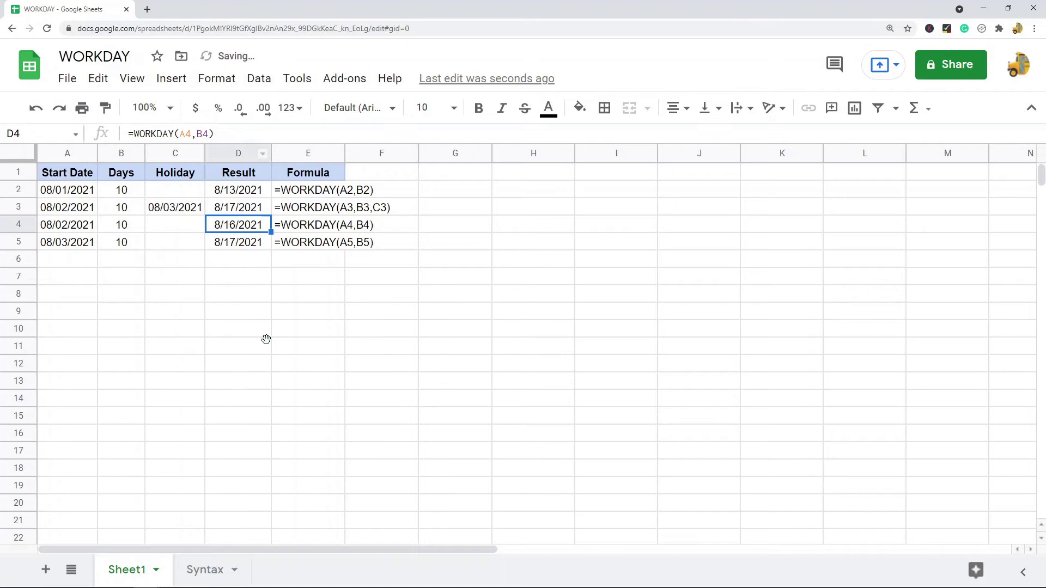
left_click(266, 339)
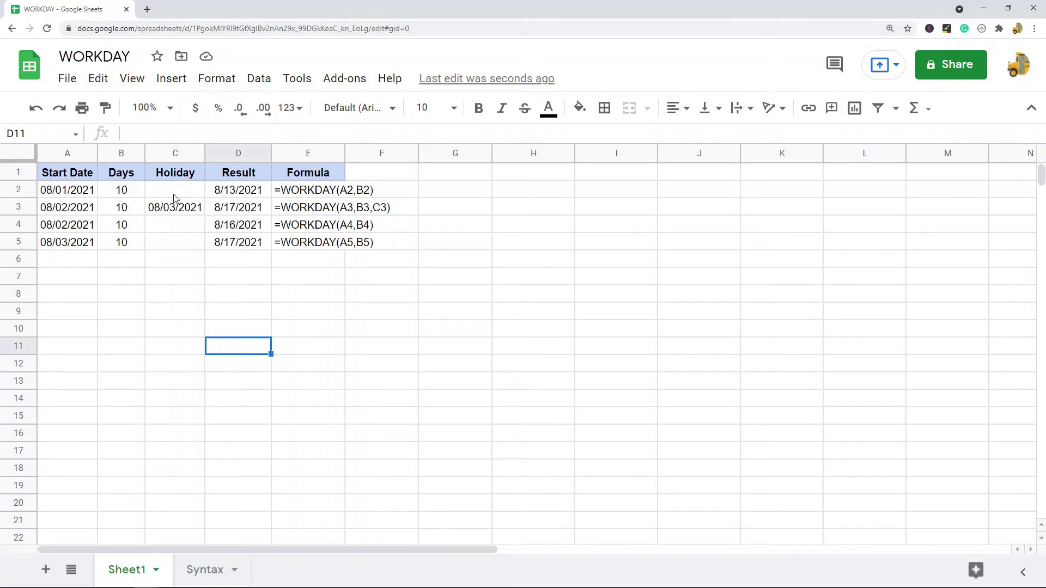
left_click(77, 196)
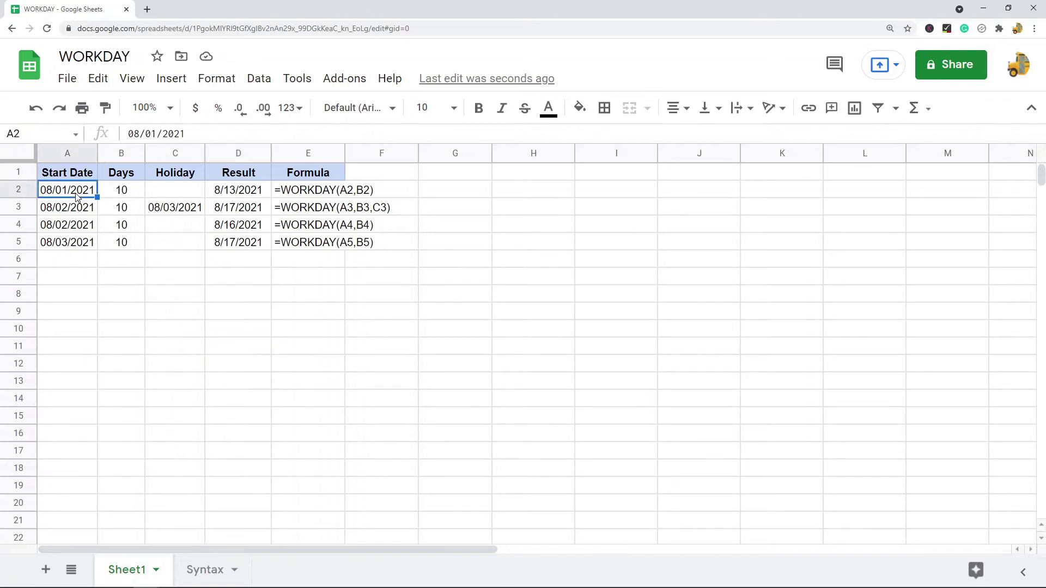
left_click(131, 195)
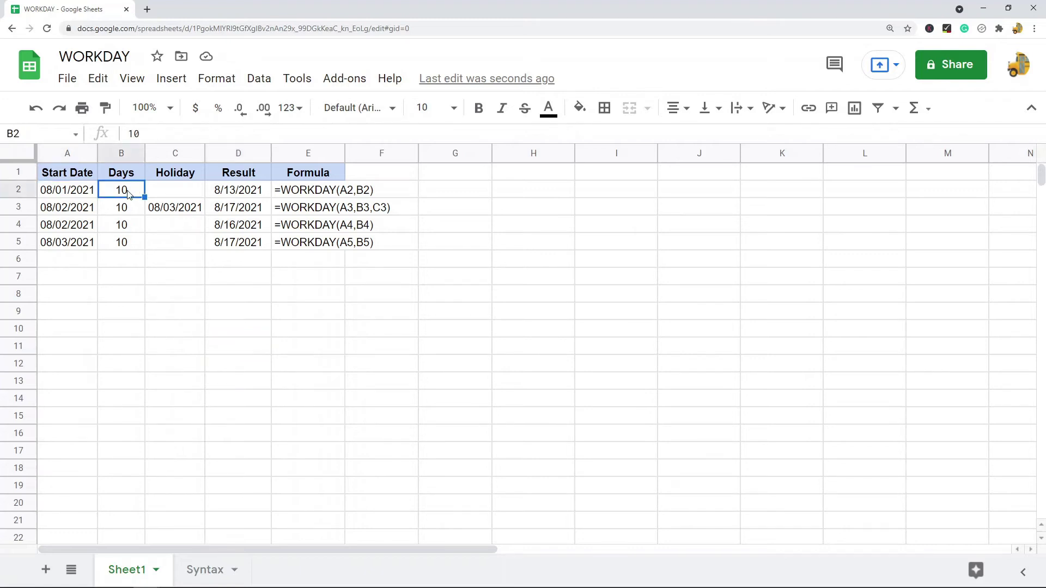
double_click(242, 195)
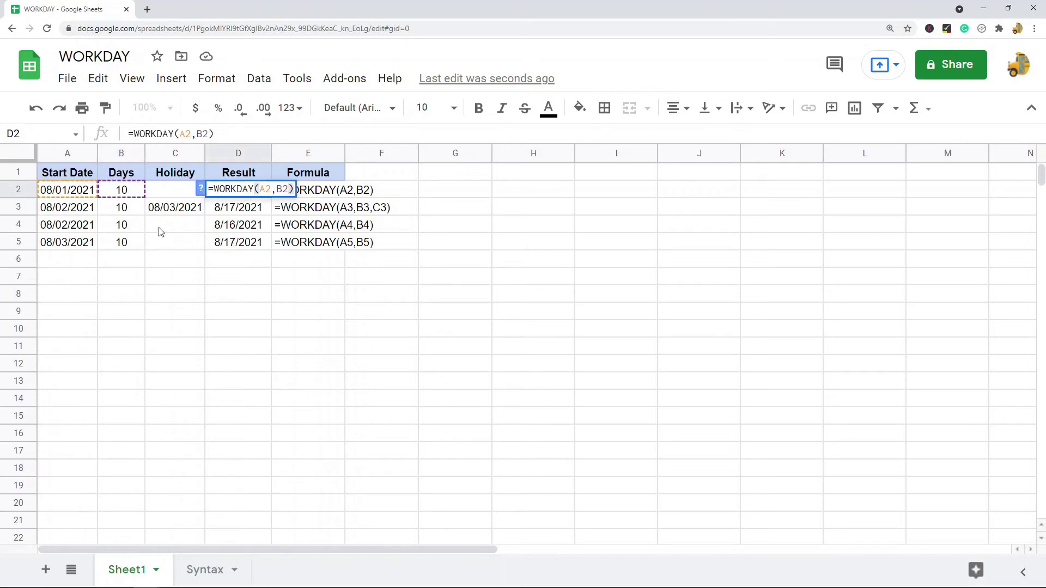
left_click(159, 242)
double_click(83, 191)
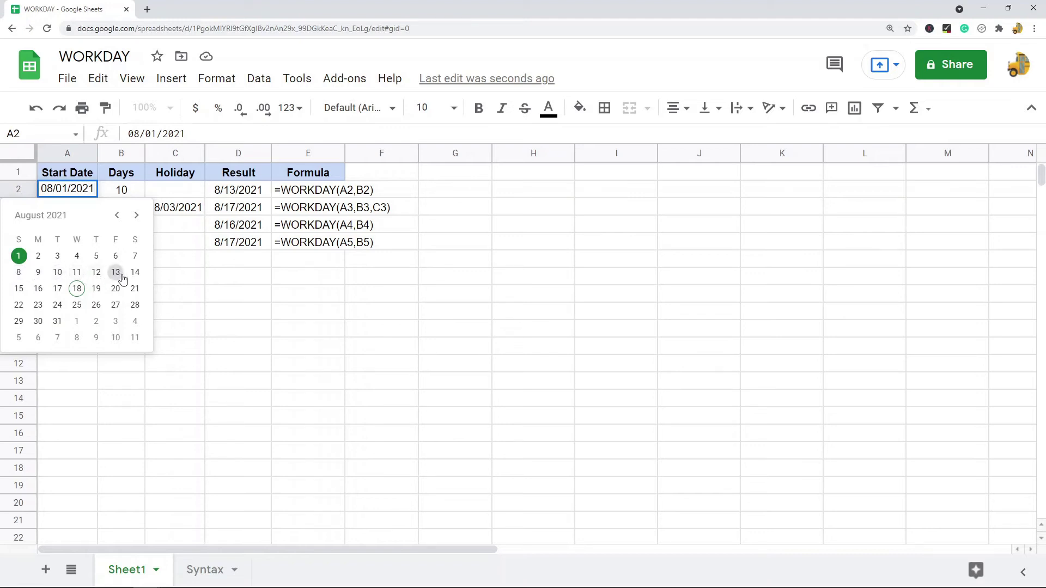
left_click(276, 282)
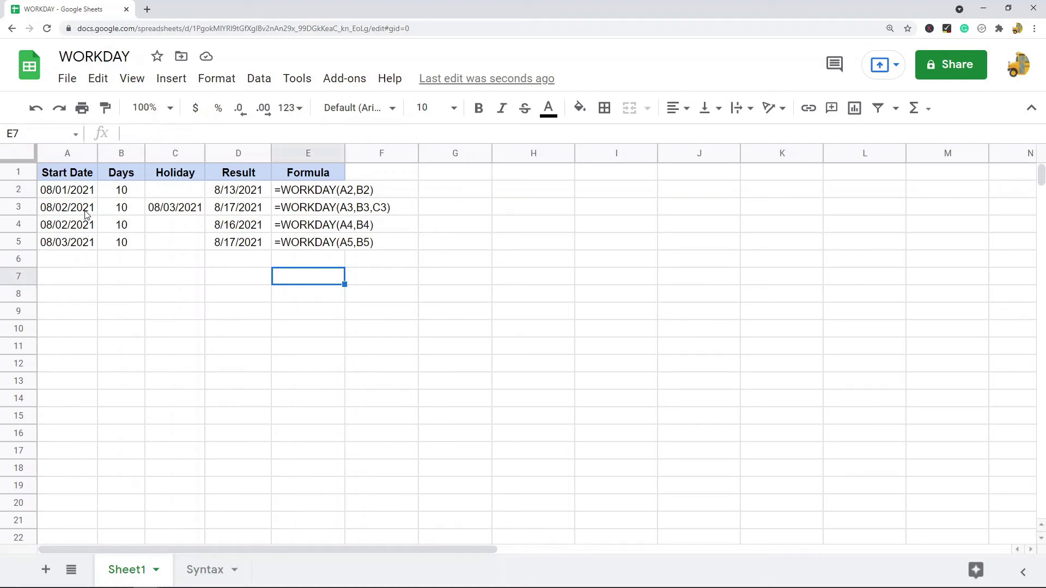
left_click_drag(85, 214, 87, 226)
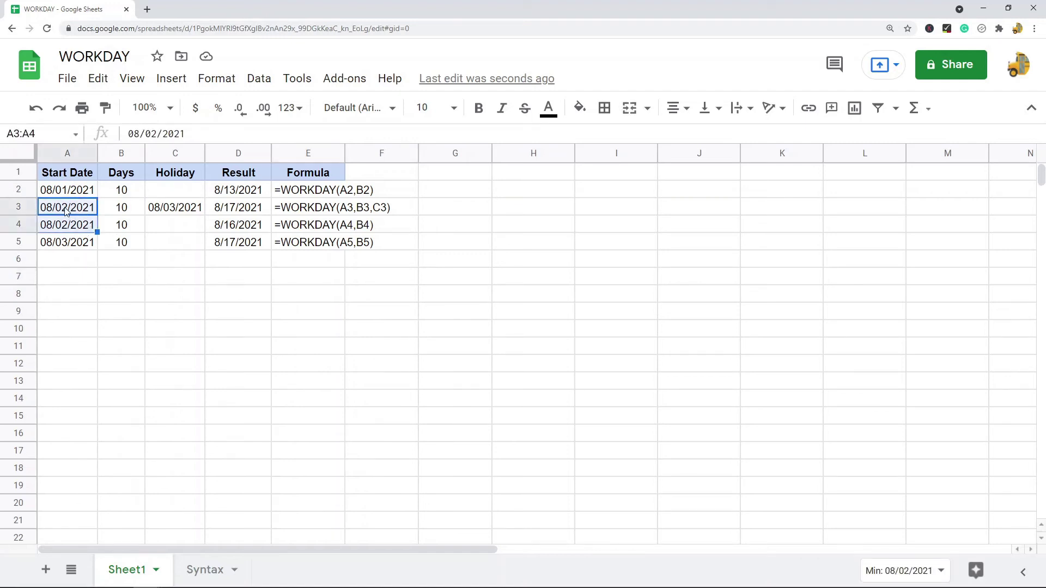
left_click_drag(120, 214, 121, 232)
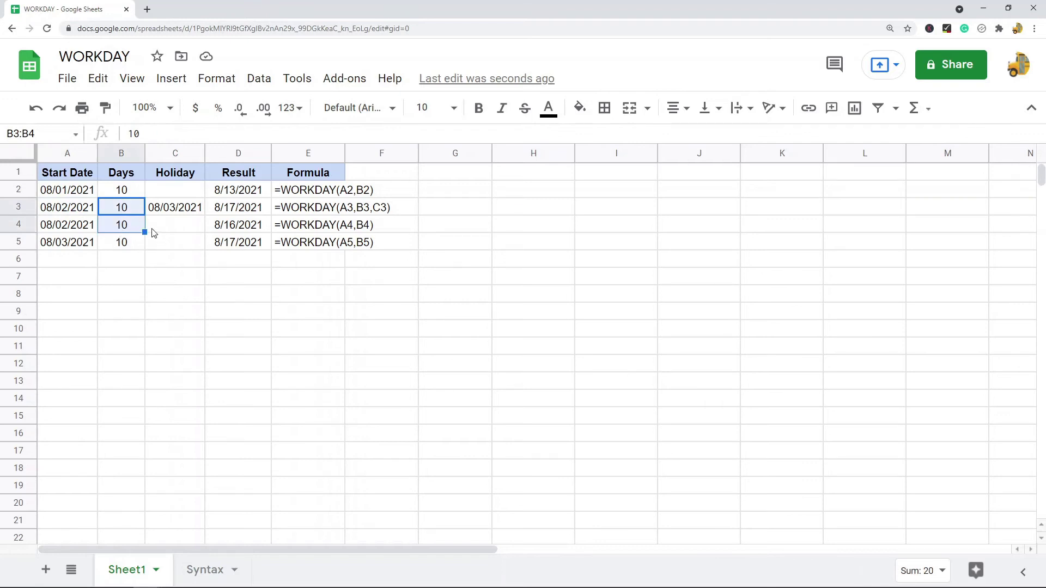
left_click(195, 207)
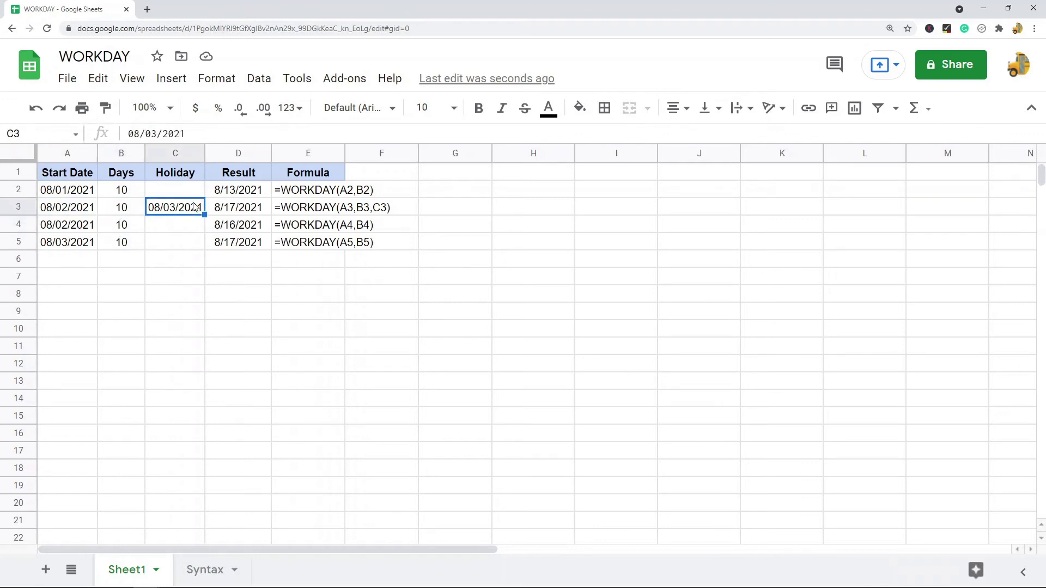
left_click(246, 211)
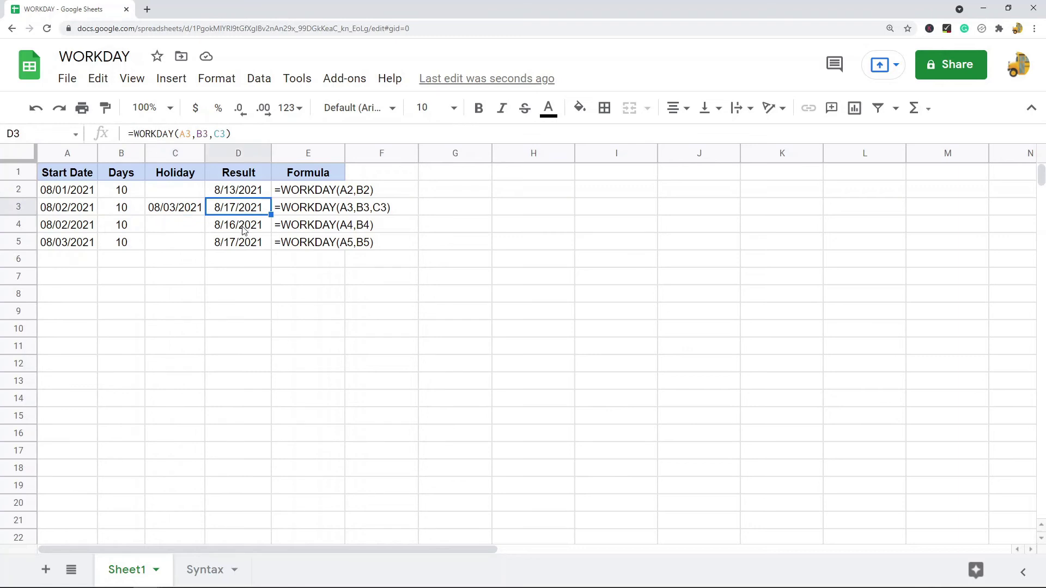
left_click(247, 229)
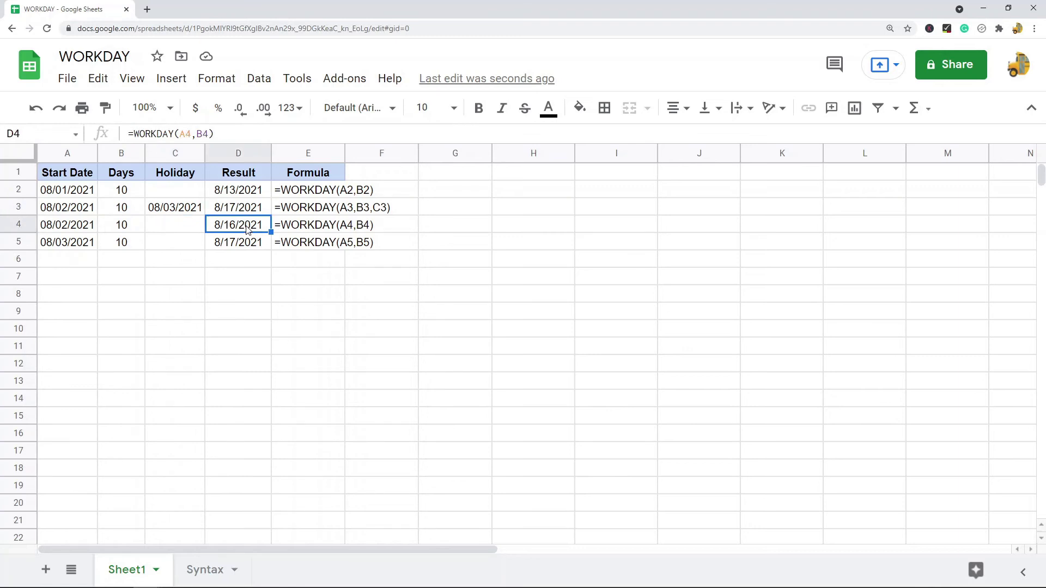
double_click(249, 231)
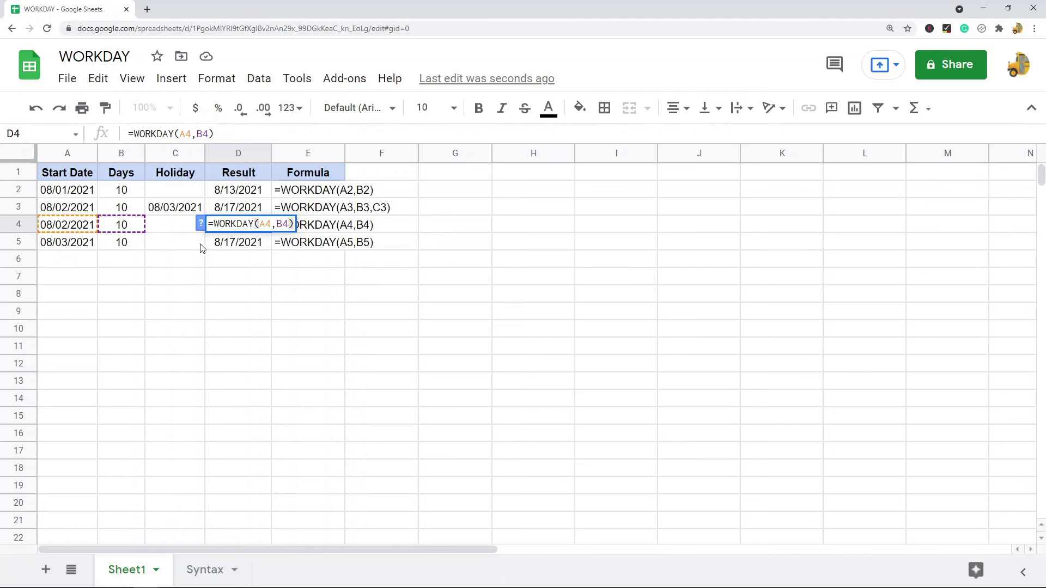
key("Escape")
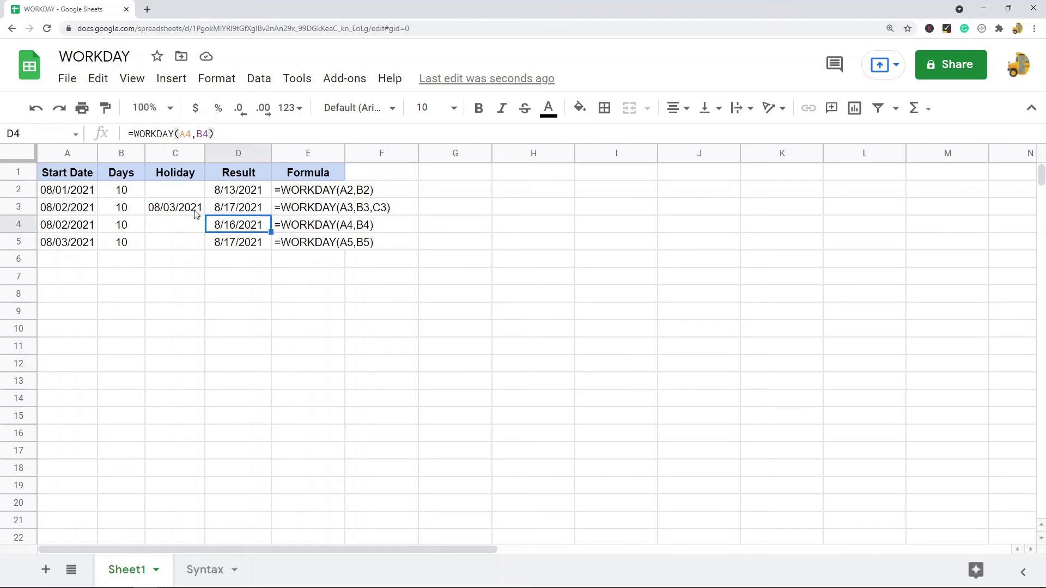
left_click(185, 213)
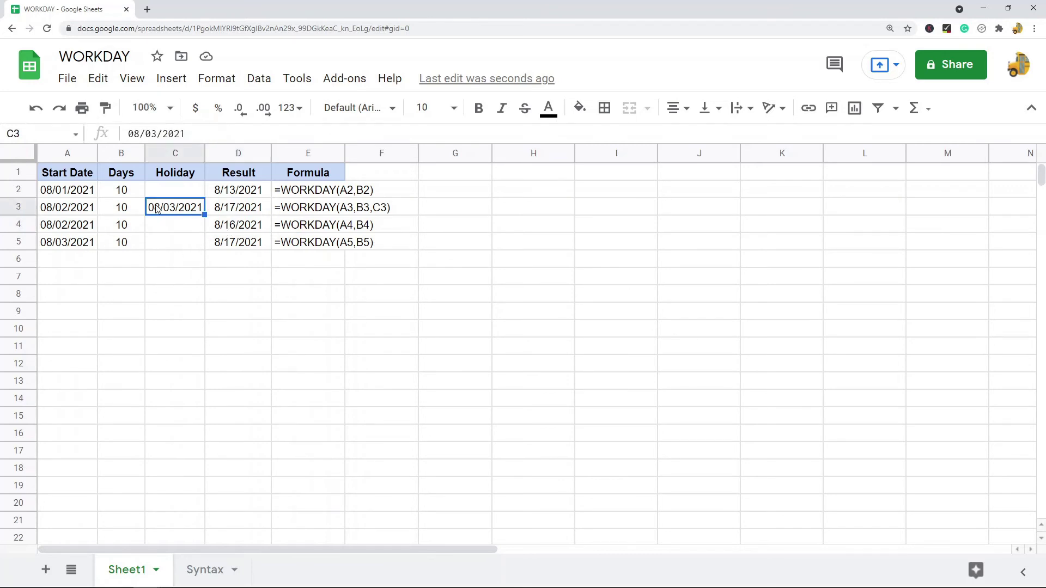
left_click(248, 211)
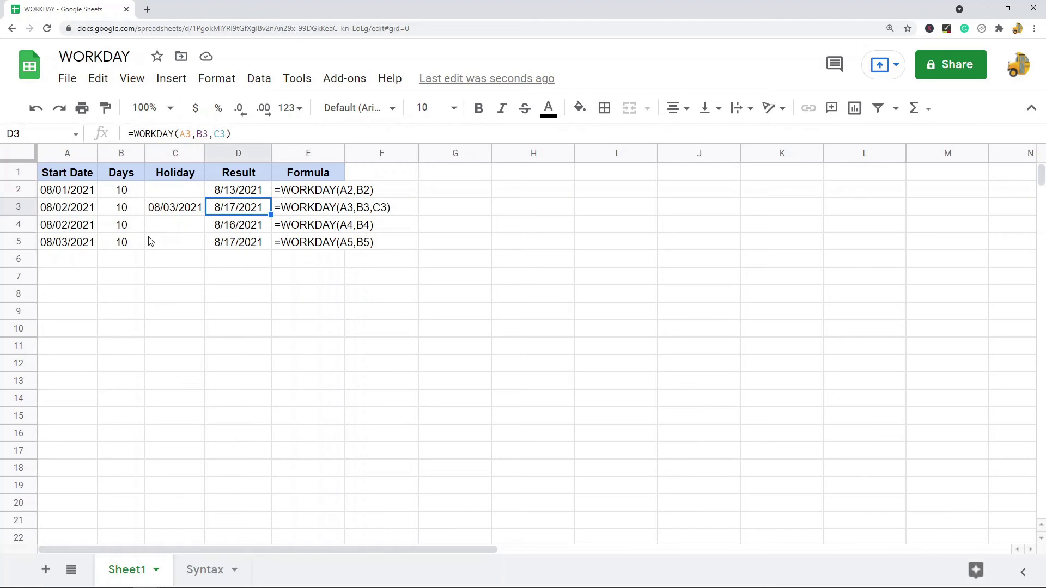
left_click(80, 246)
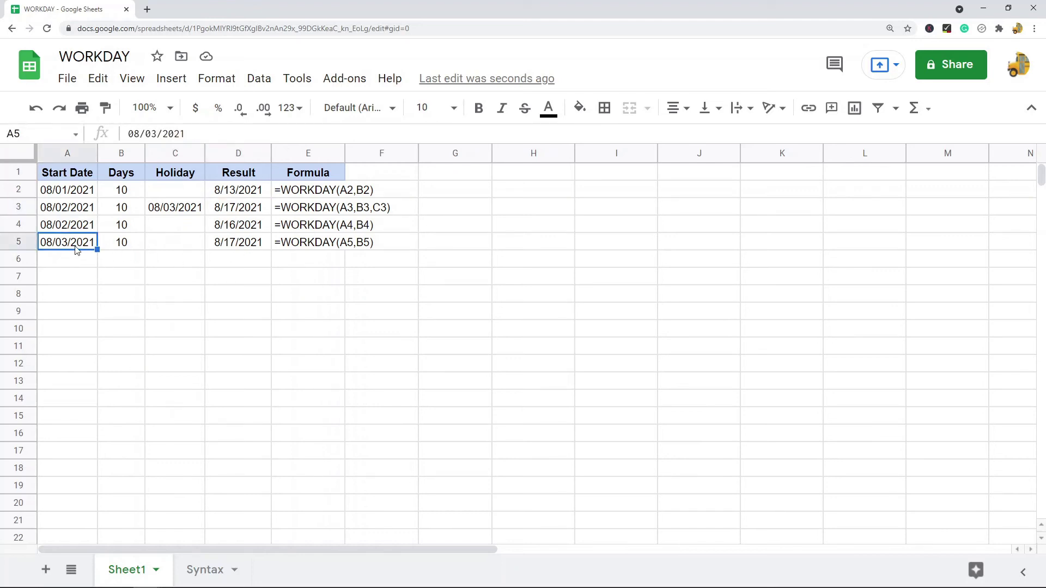
double_click(78, 247)
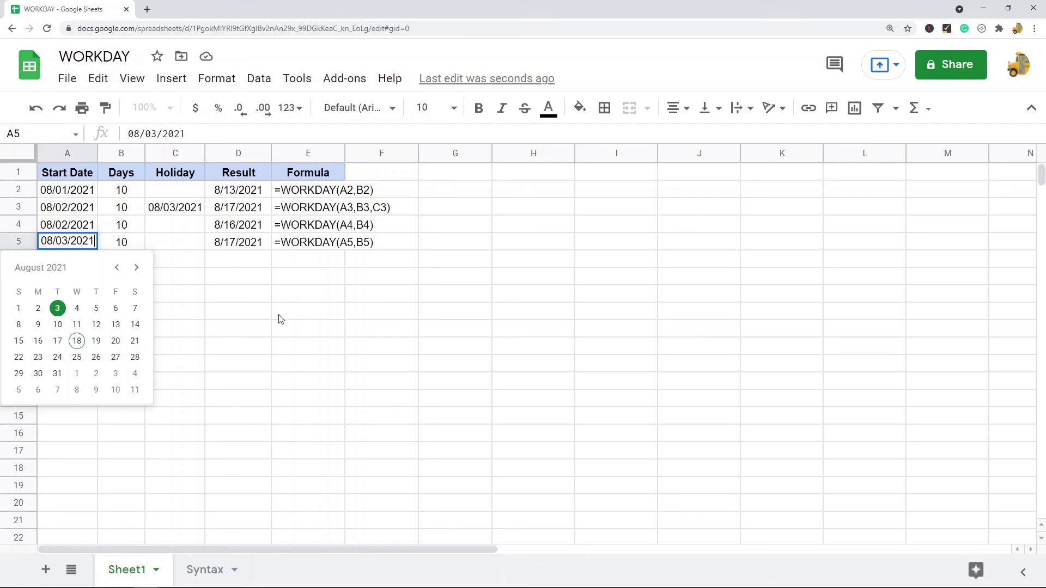
key("Escape")
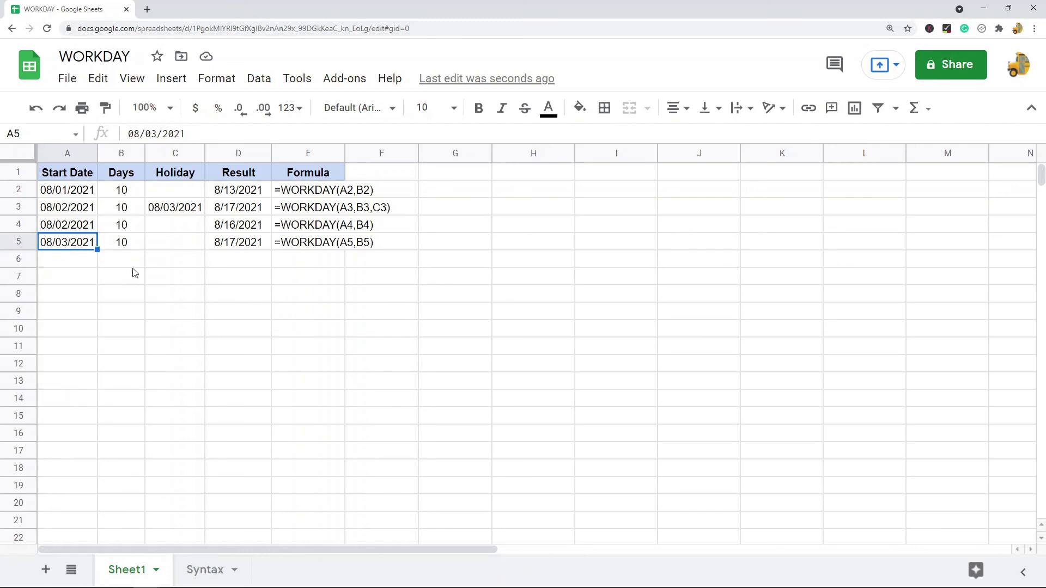
left_click(121, 246)
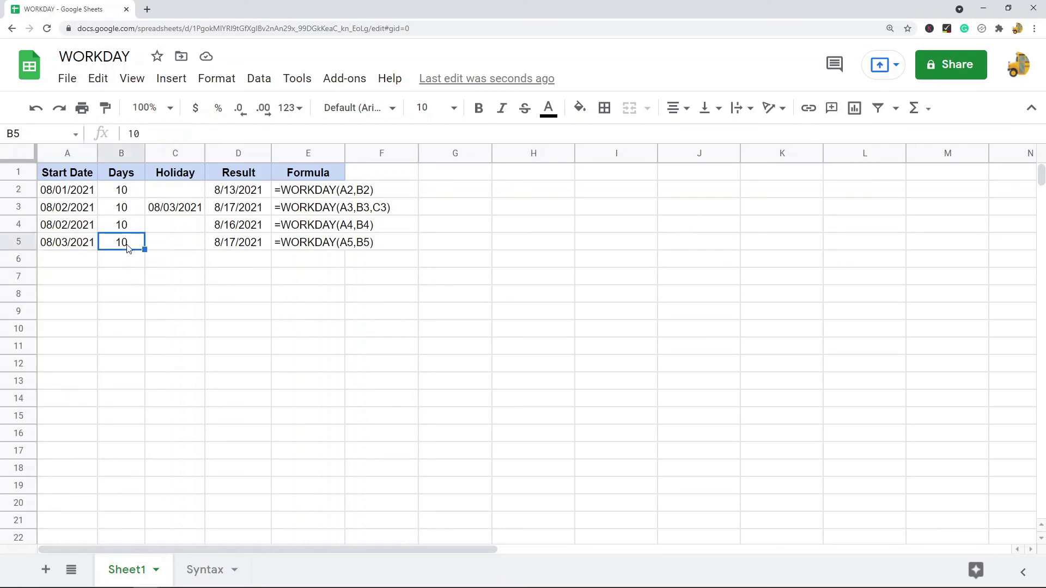